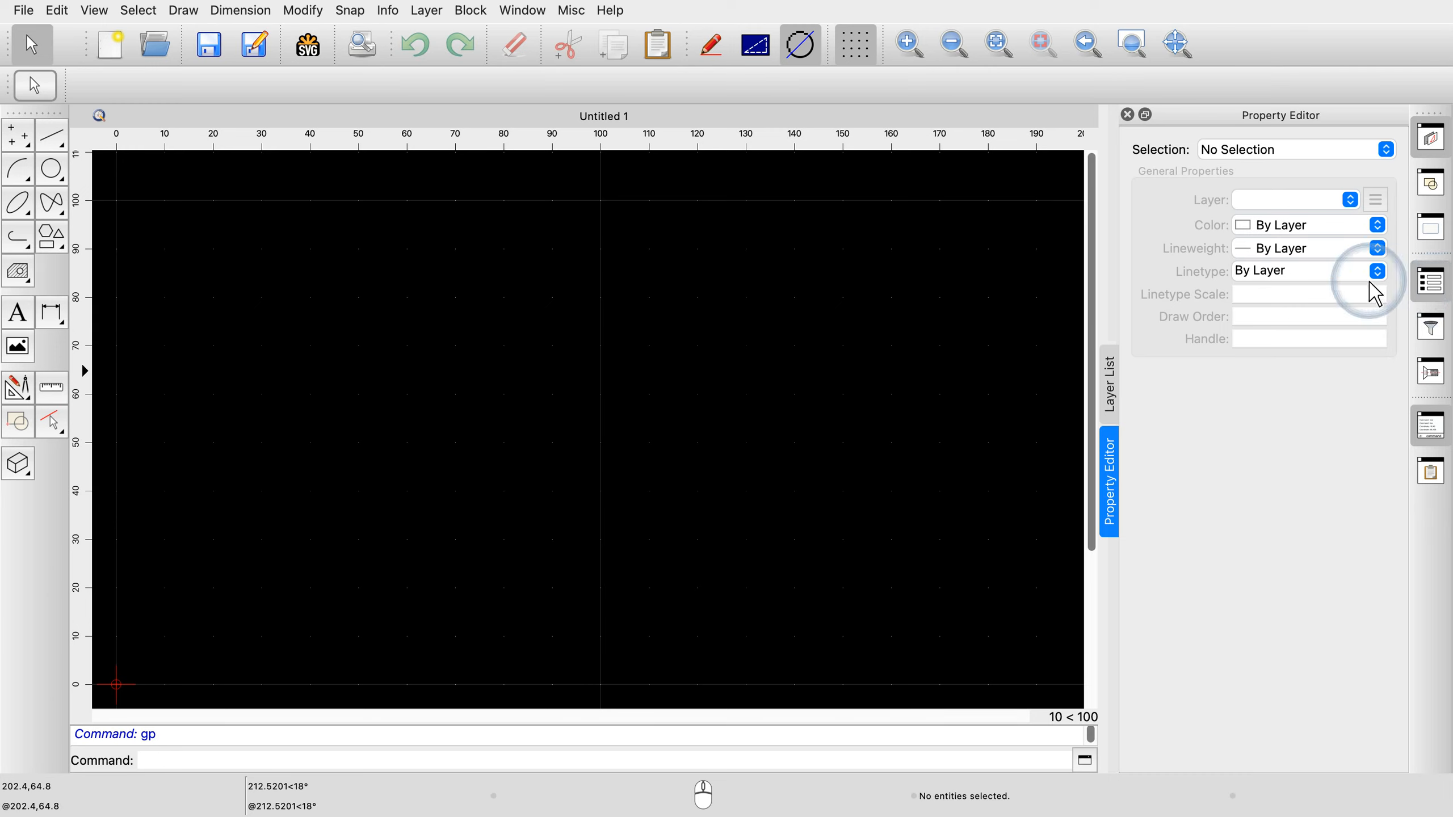
Draw a line from grid point 20,20 to grid point 70,50
{"action": "left_click", "coordinate": [57, 143]}
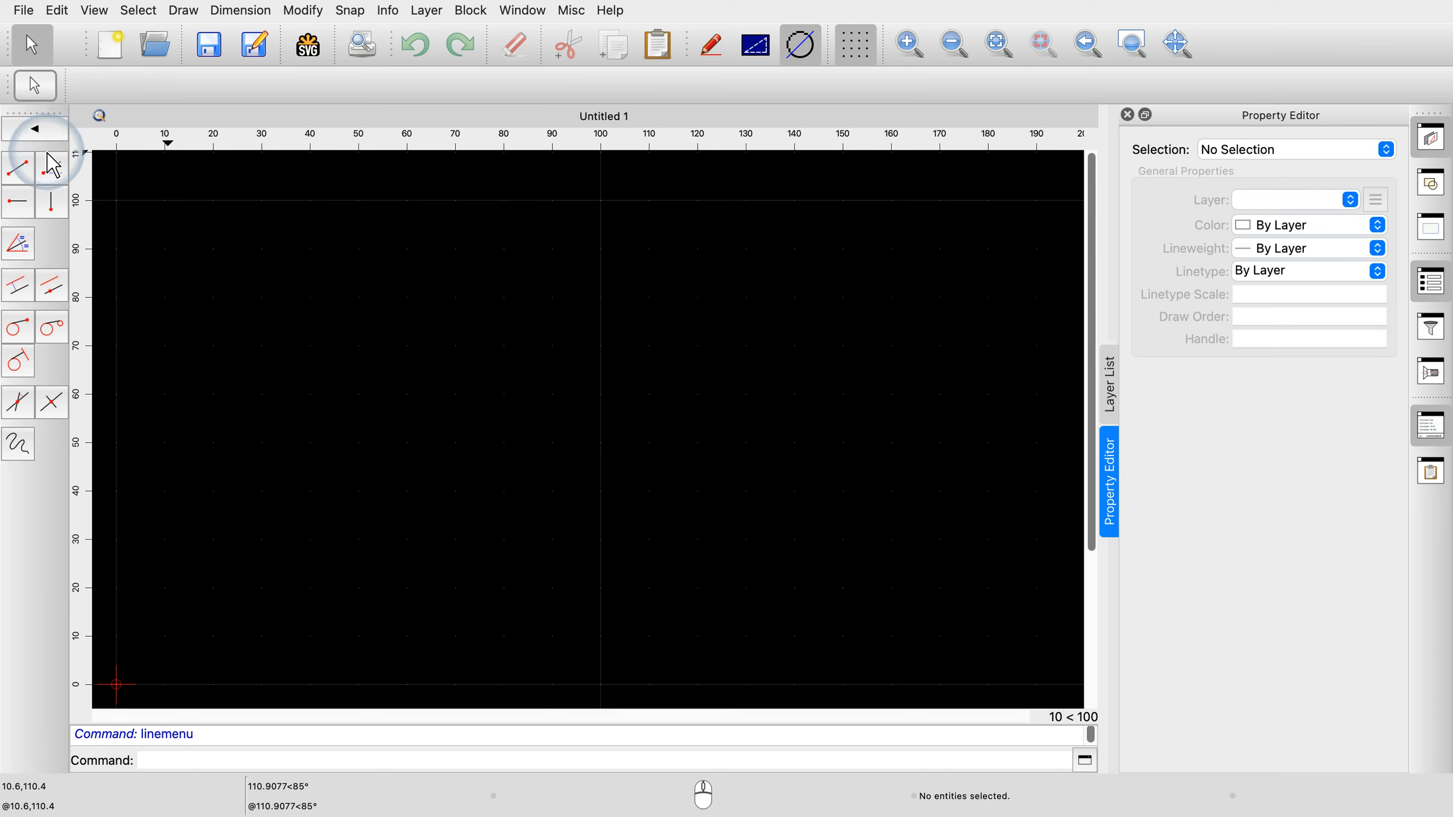
{"action": "left_click", "coordinate": [22, 172]}
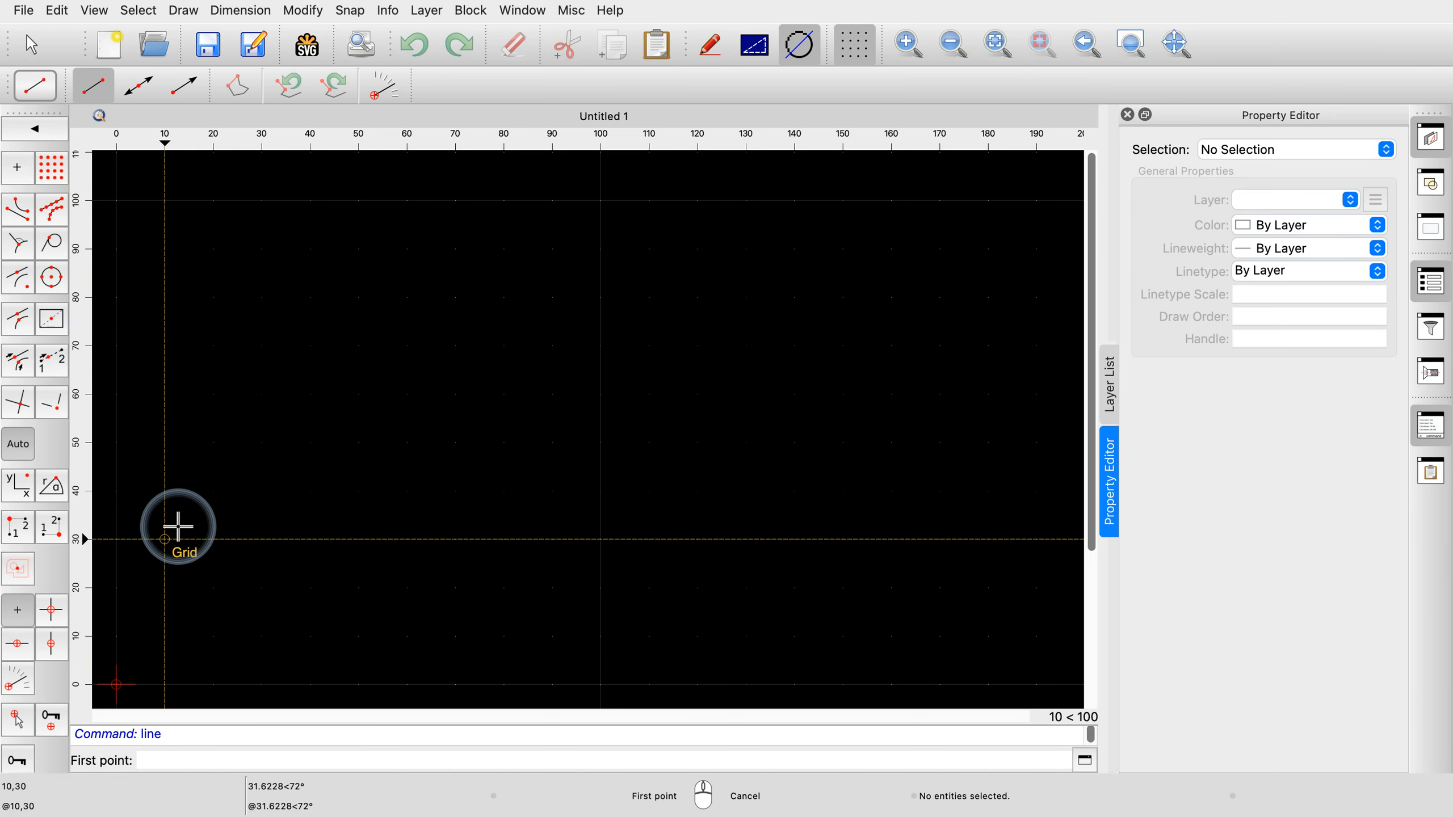
{"action": "left_click", "coordinate": [212, 587]}
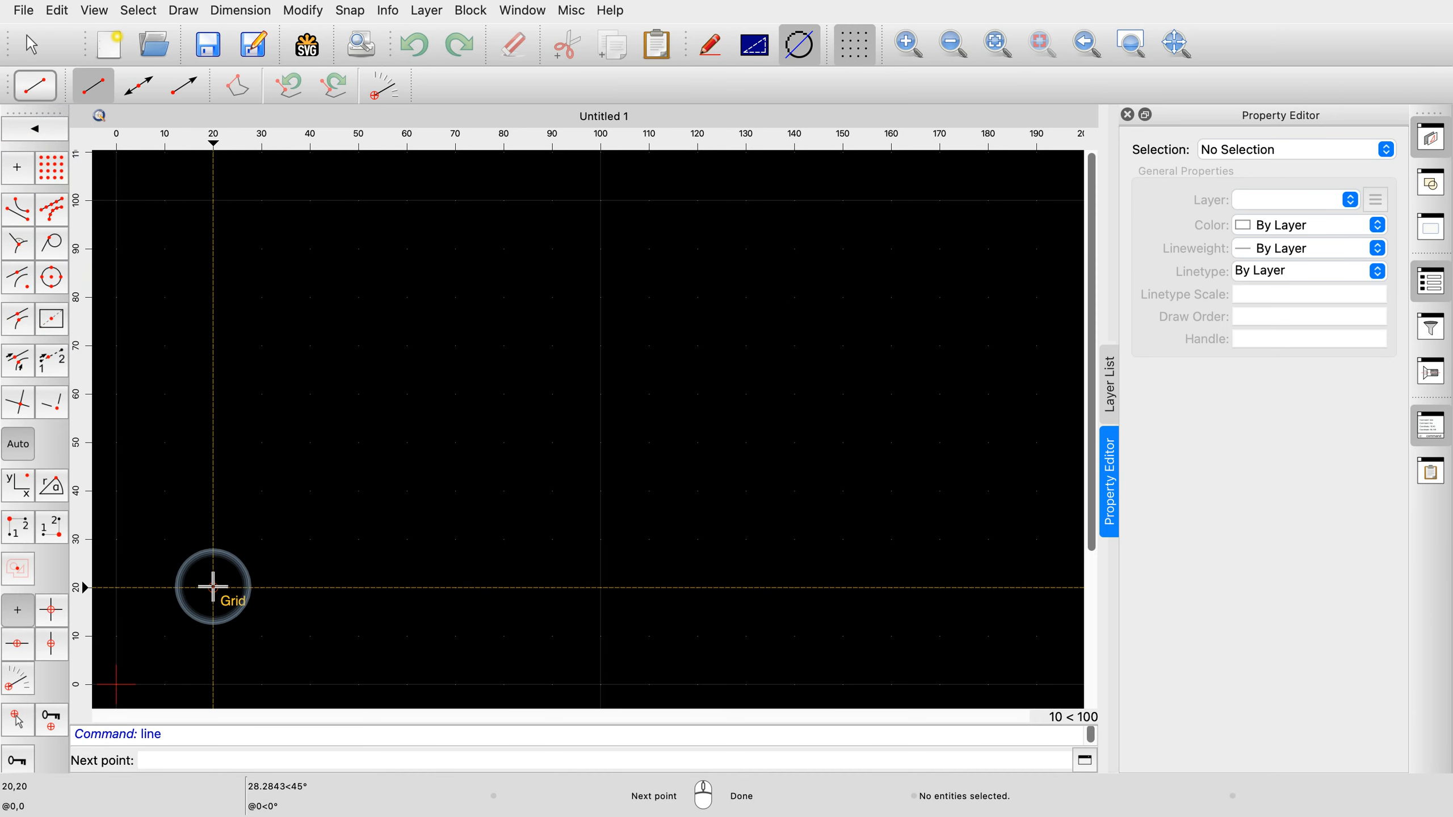
{"action": "left_click", "coordinate": [455, 442]}
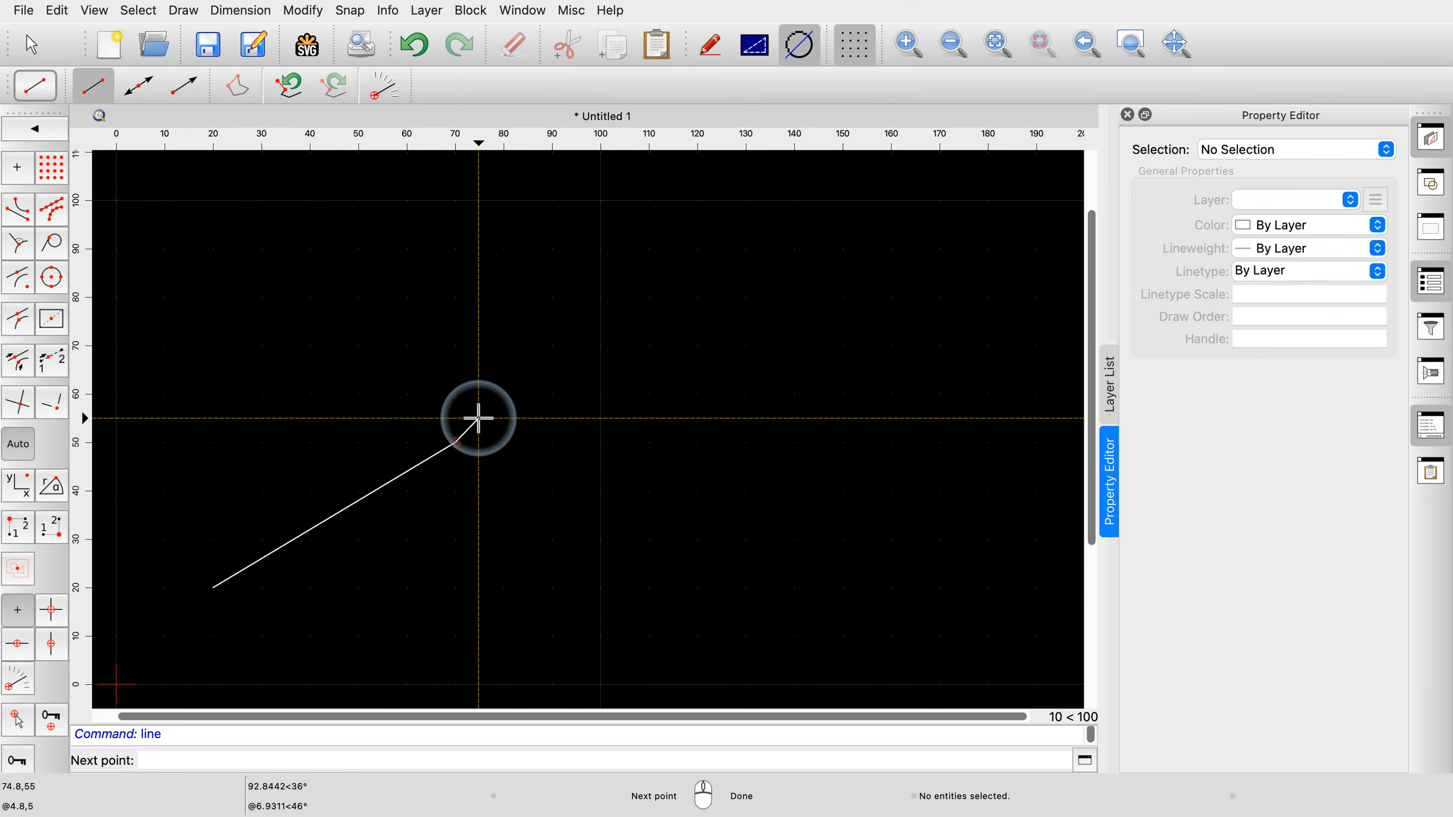
{"action": "right_click", "coordinate": [475, 423]}
{"action": "right_click", "coordinate": [476, 421]}
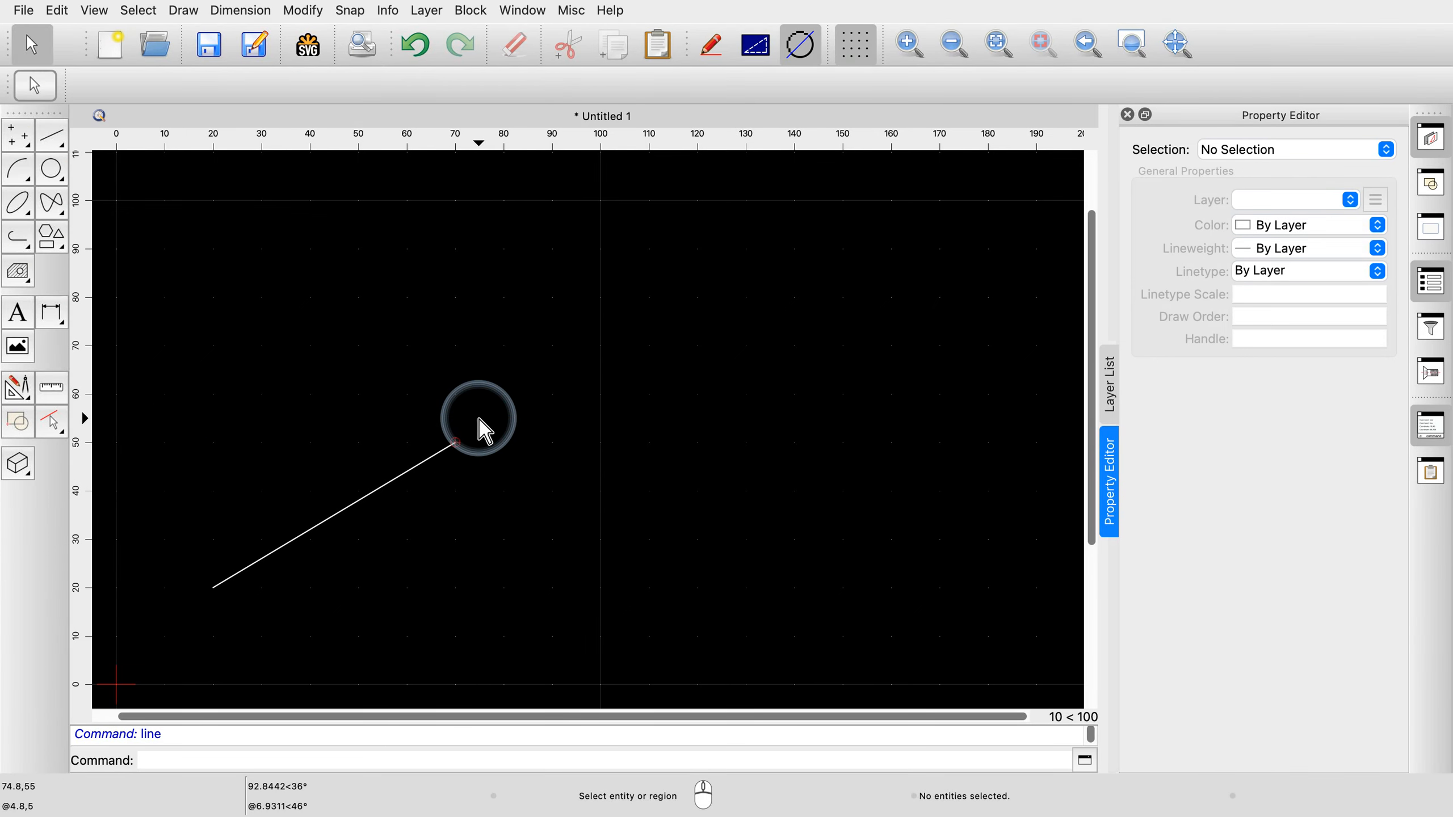
Select the drawn line and set its length to 80
{"action": "left_click", "coordinate": [335, 515]}
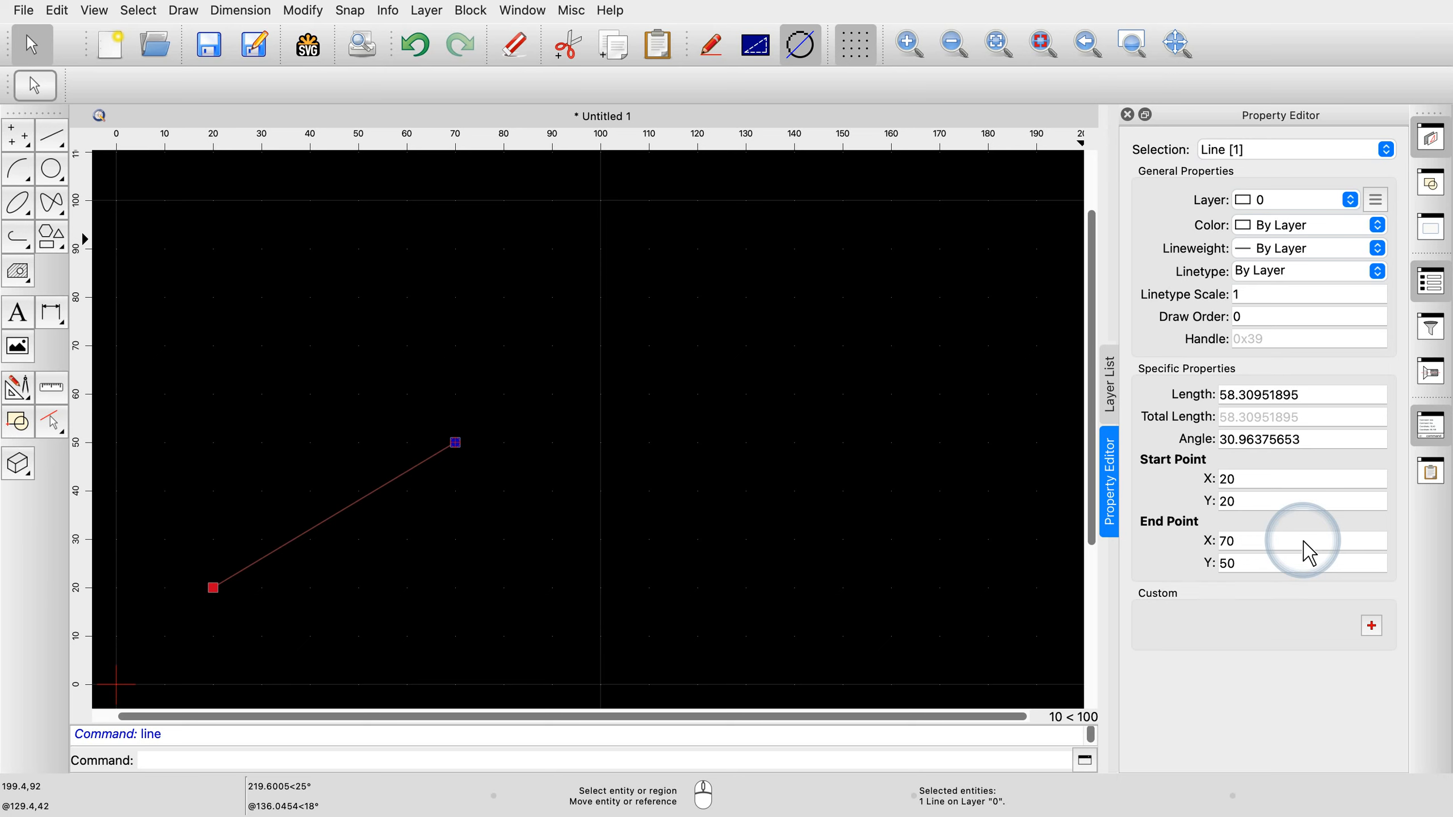
{"action": "triple_click", "coordinate": [1305, 394]}
{"action": "type", "text": "80"}
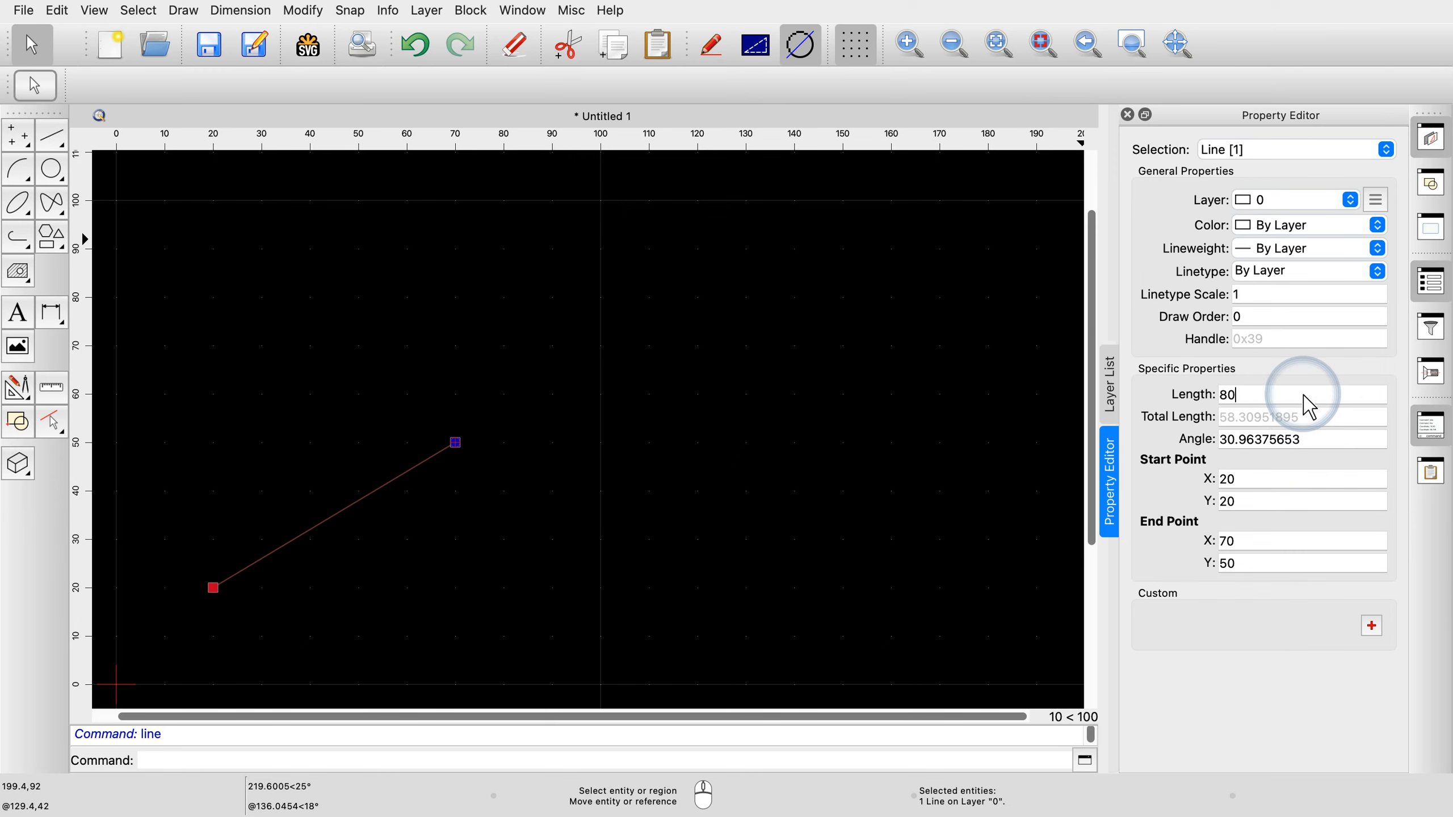
{"action": "key", "text": "Return"}
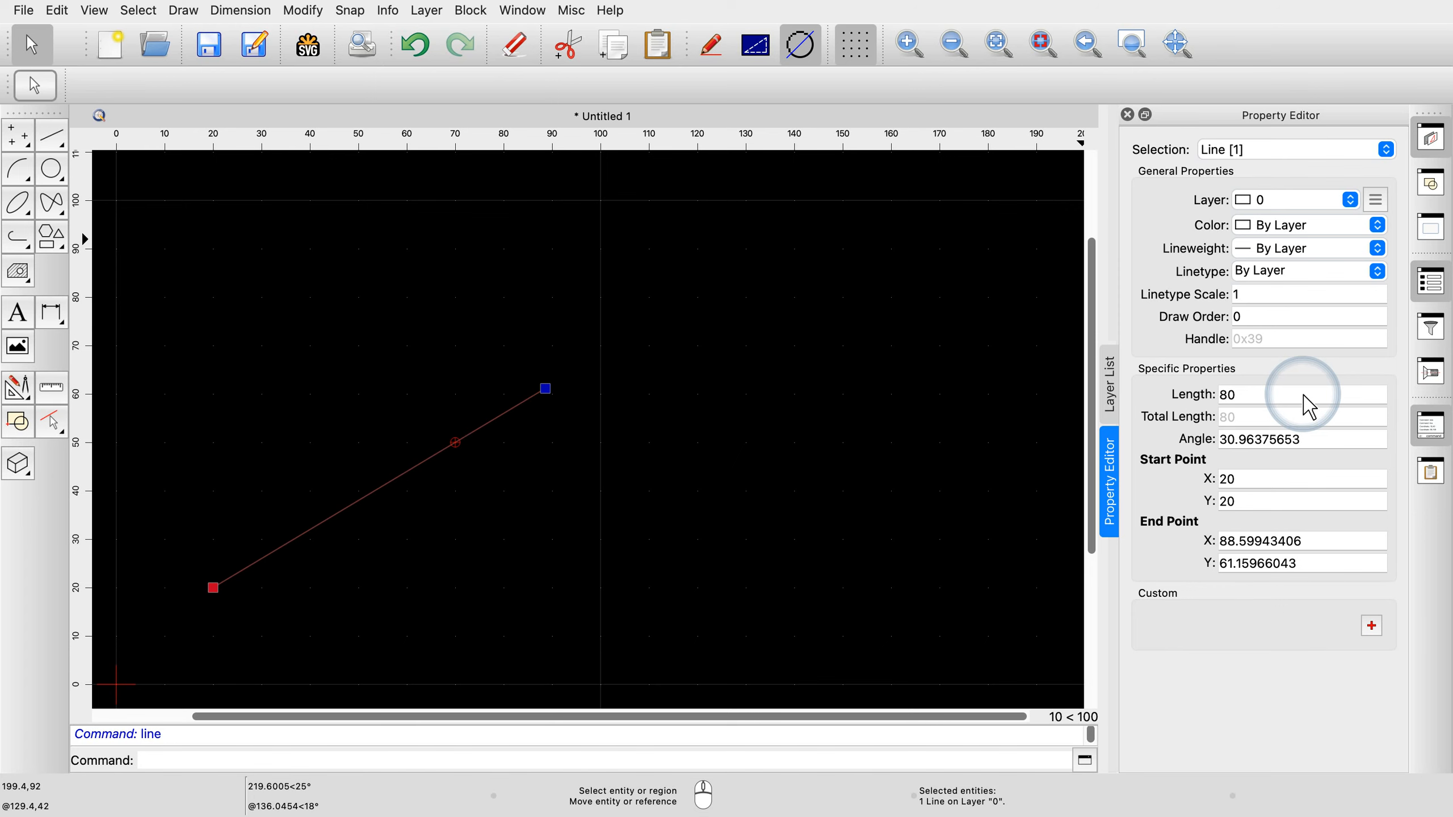
Draw a second line crossing the first, from grid point 40,10 to 70,60
{"action": "left_click", "coordinate": [60, 144]}
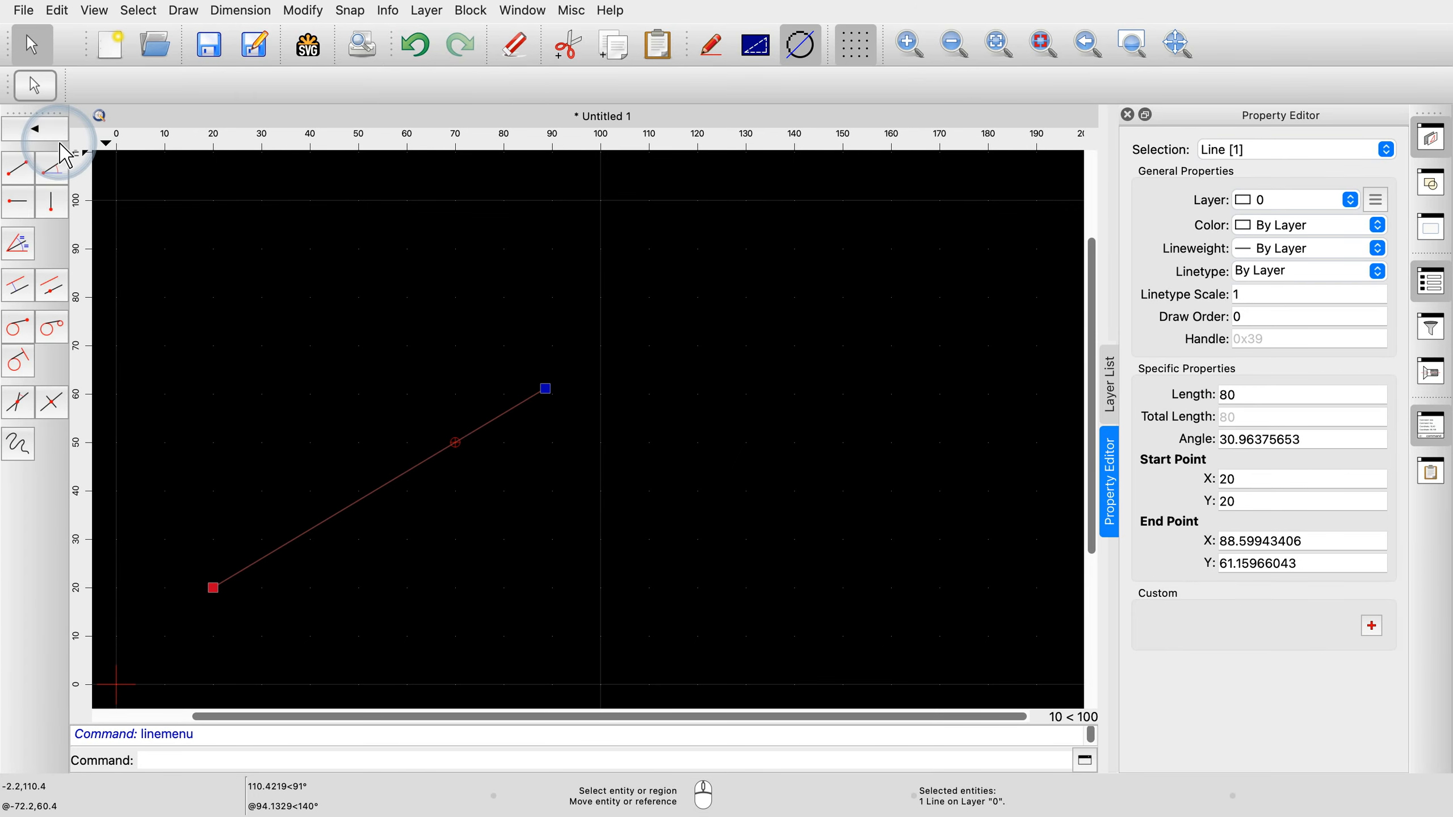
{"action": "left_click", "coordinate": [24, 169]}
{"action": "left_click", "coordinate": [313, 629]}
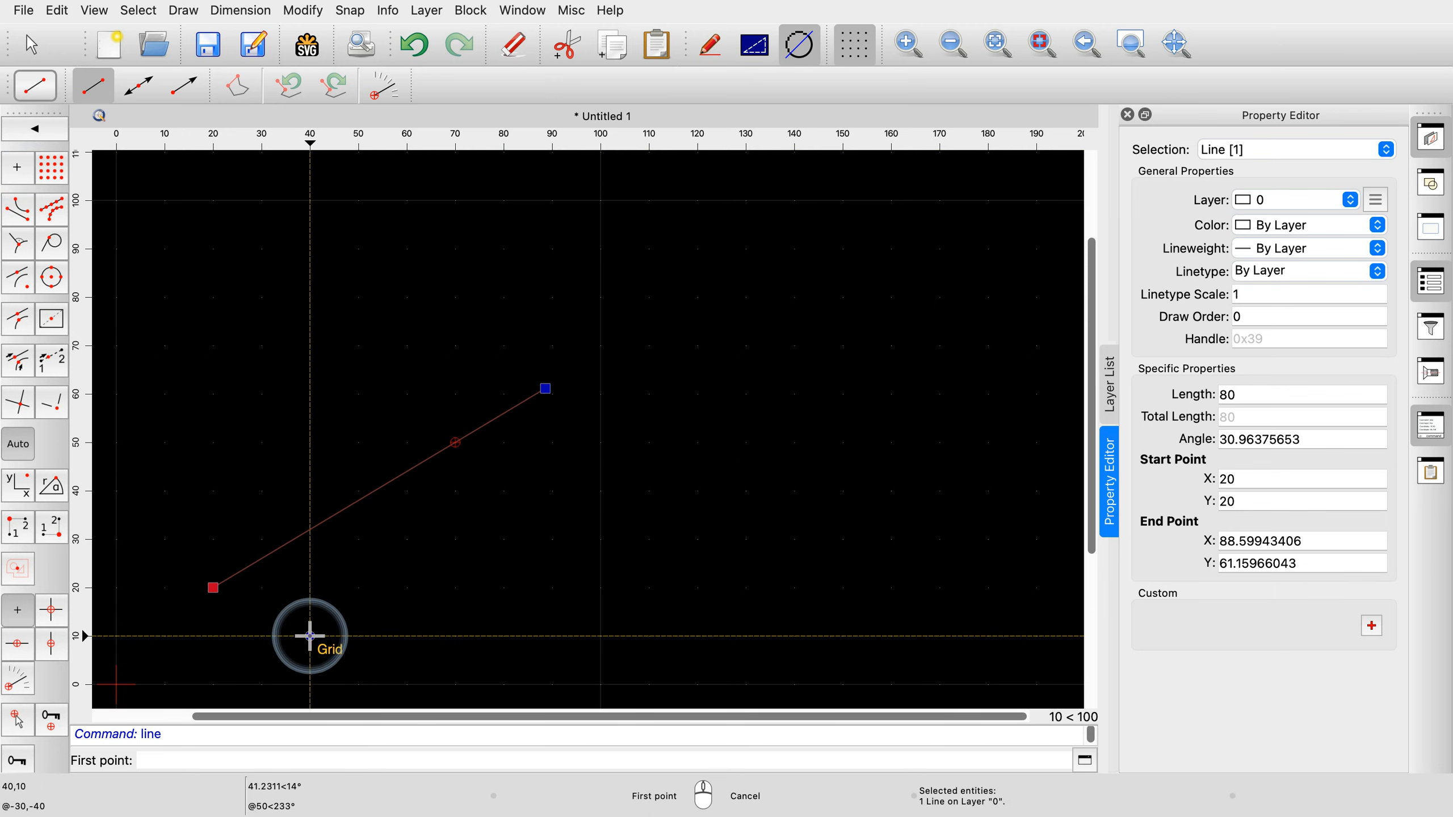
{"action": "left_click", "coordinate": [455, 394]}
{"action": "right_click", "coordinate": [456, 395]}
{"action": "right_click", "coordinate": [456, 395]}
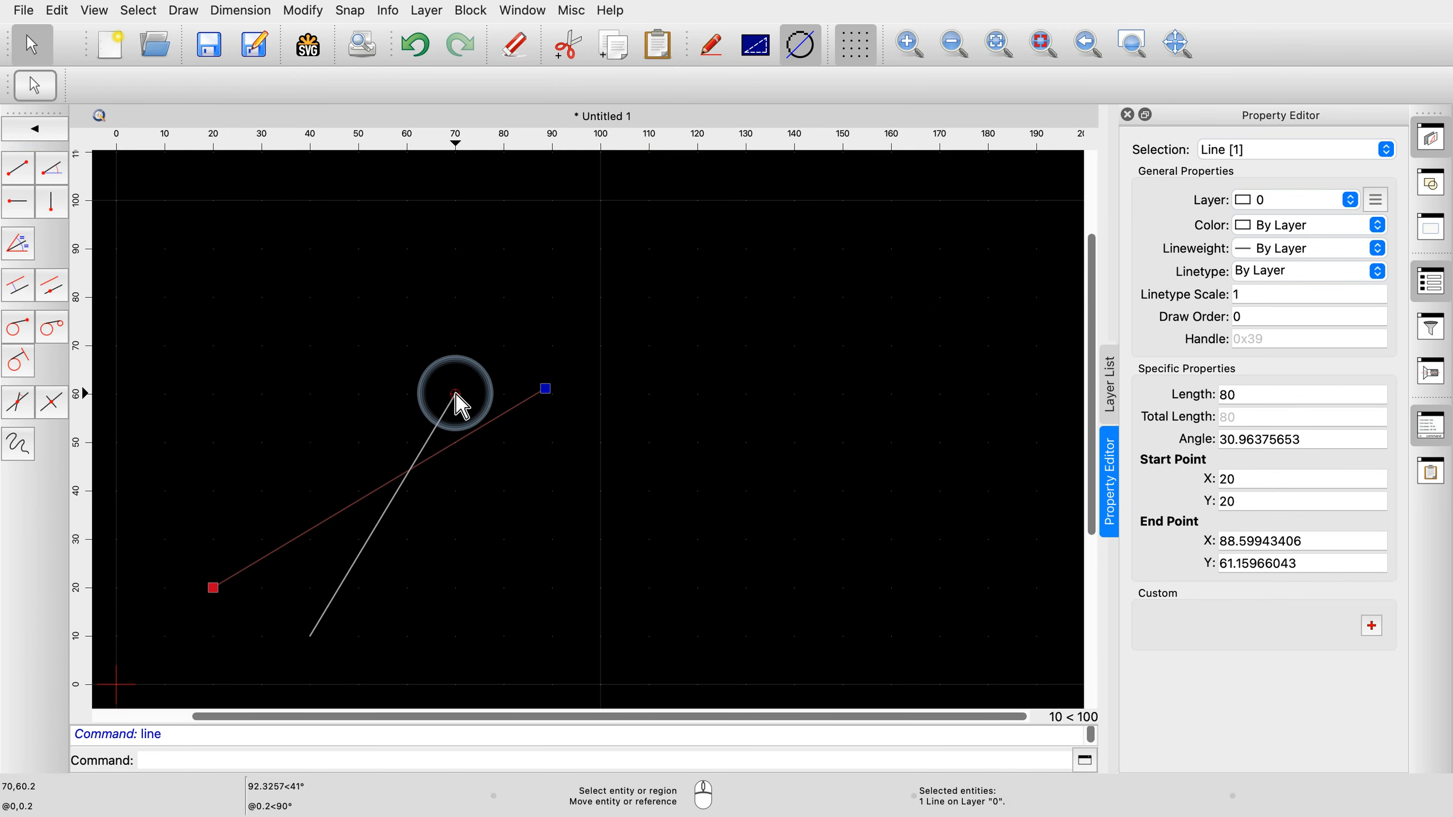
{"action": "right_click", "coordinate": [458, 395]}
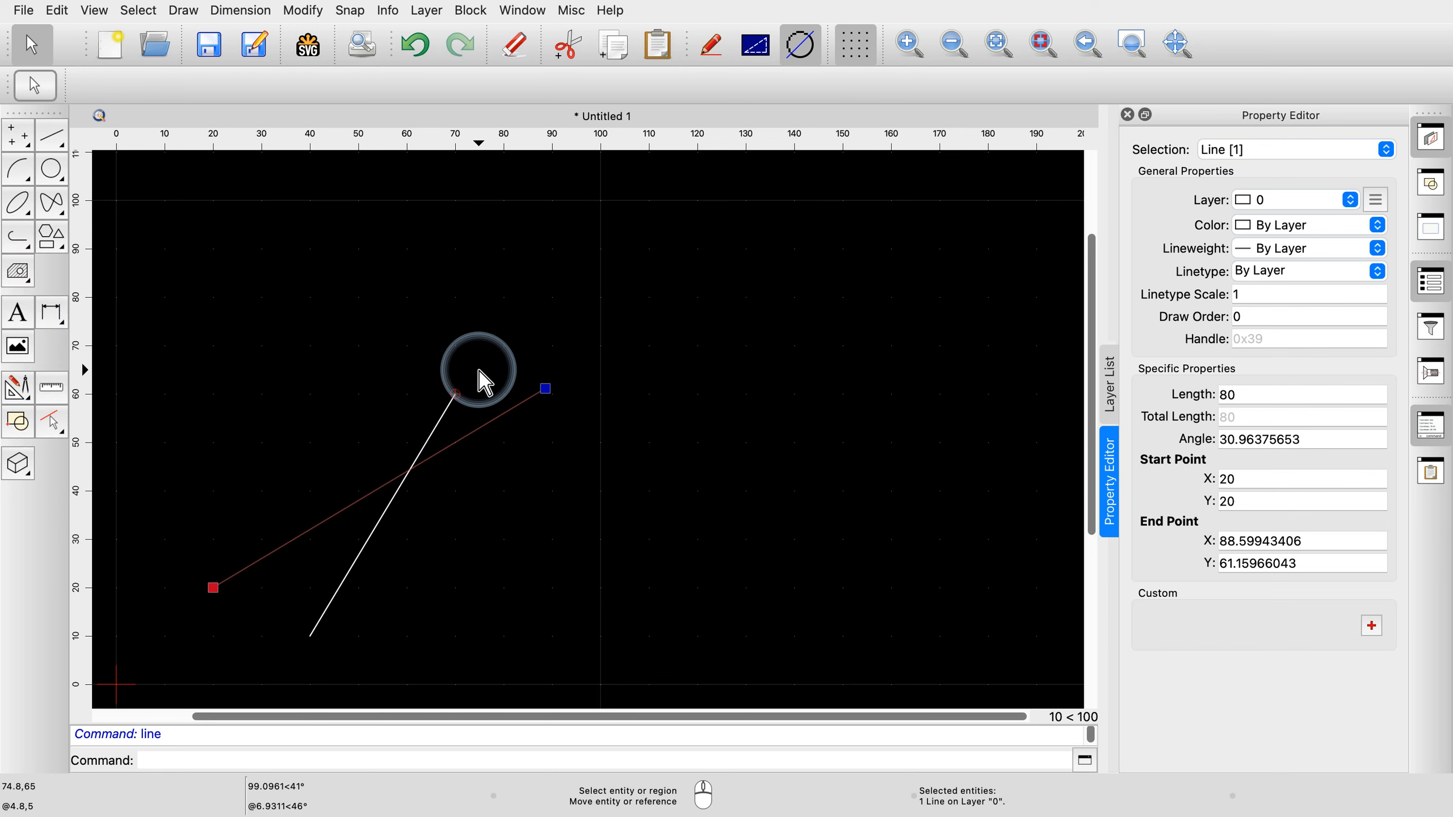
Add the second line to the selection and set the angle of both lines to 20
{"action": "left_click", "coordinate": [383, 516]}
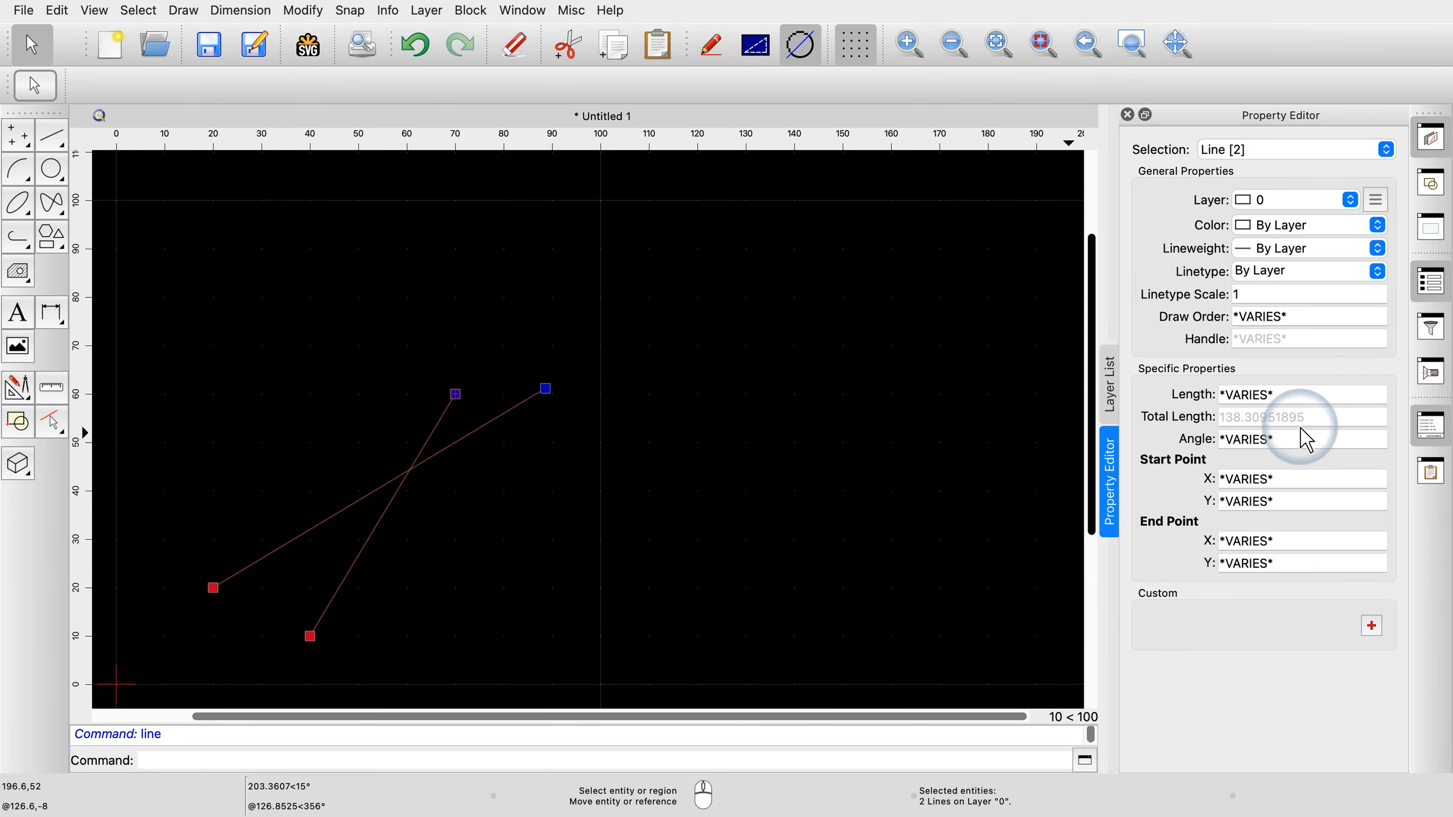
{"action": "left_click", "coordinate": [1307, 445]}
{"action": "type", "text": "20"}
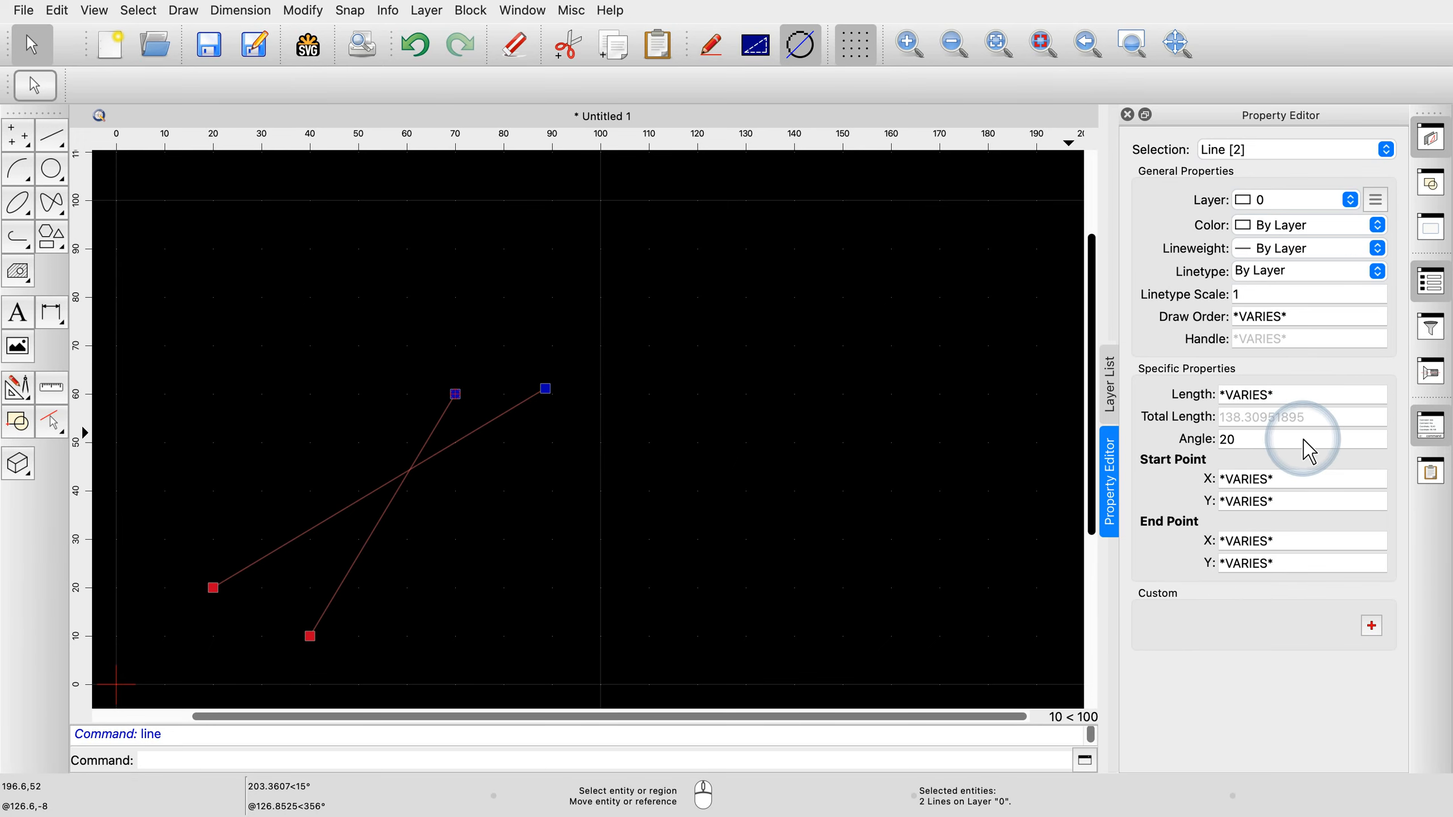
{"action": "key", "text": "Return"}
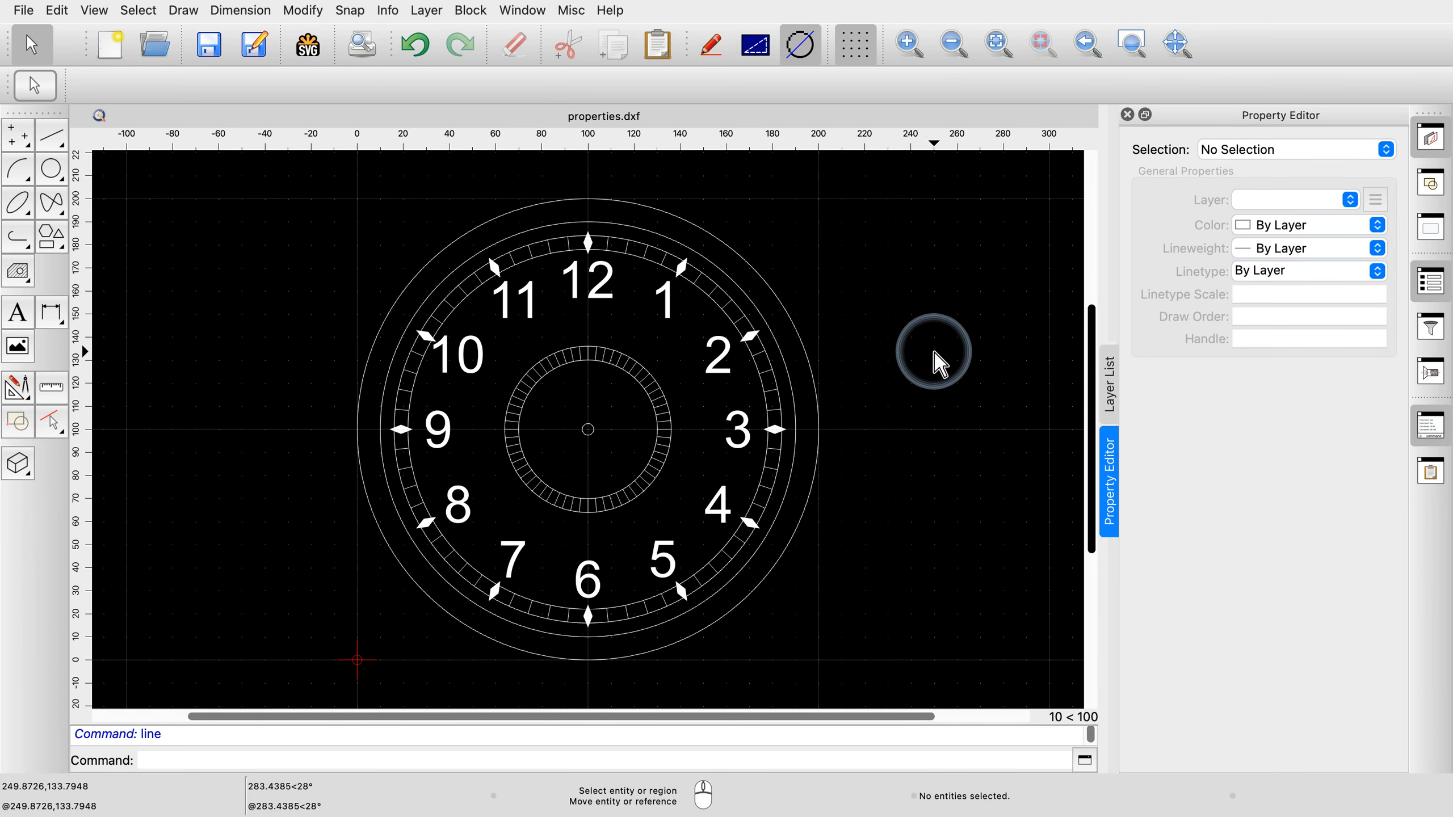
Window-select the clock face within the two outer circles, and set its text entities to height 12 and font Times New Roman
{"action": "left_click_drag", "start_coordinate": [287, 222], "coordinate": [911, 635]}
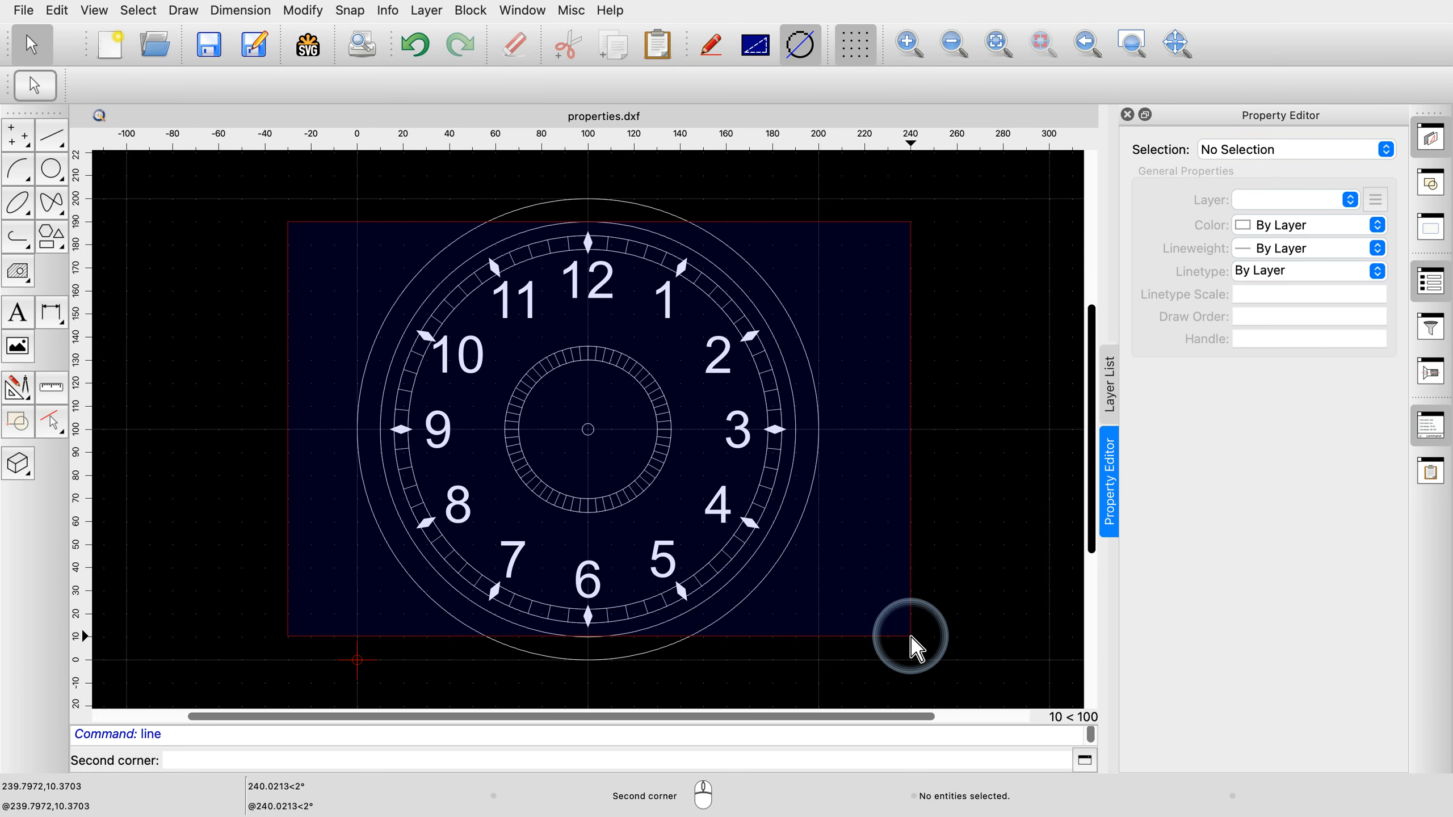
{"action": "left_click_drag", "start_coordinate": [911, 635], "coordinate": [911, 635]}
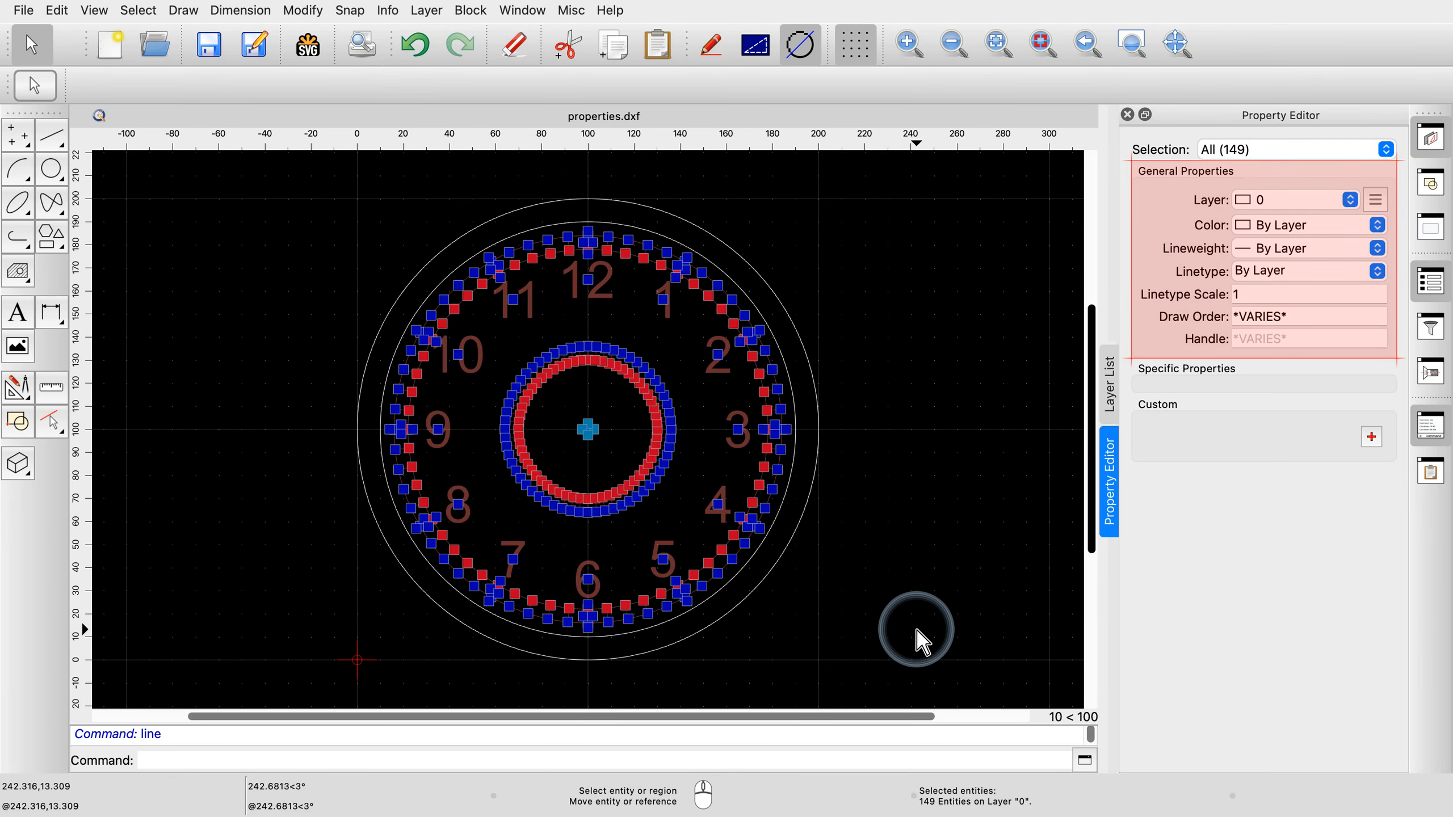
{"action": "left_click", "coordinate": [1298, 150]}
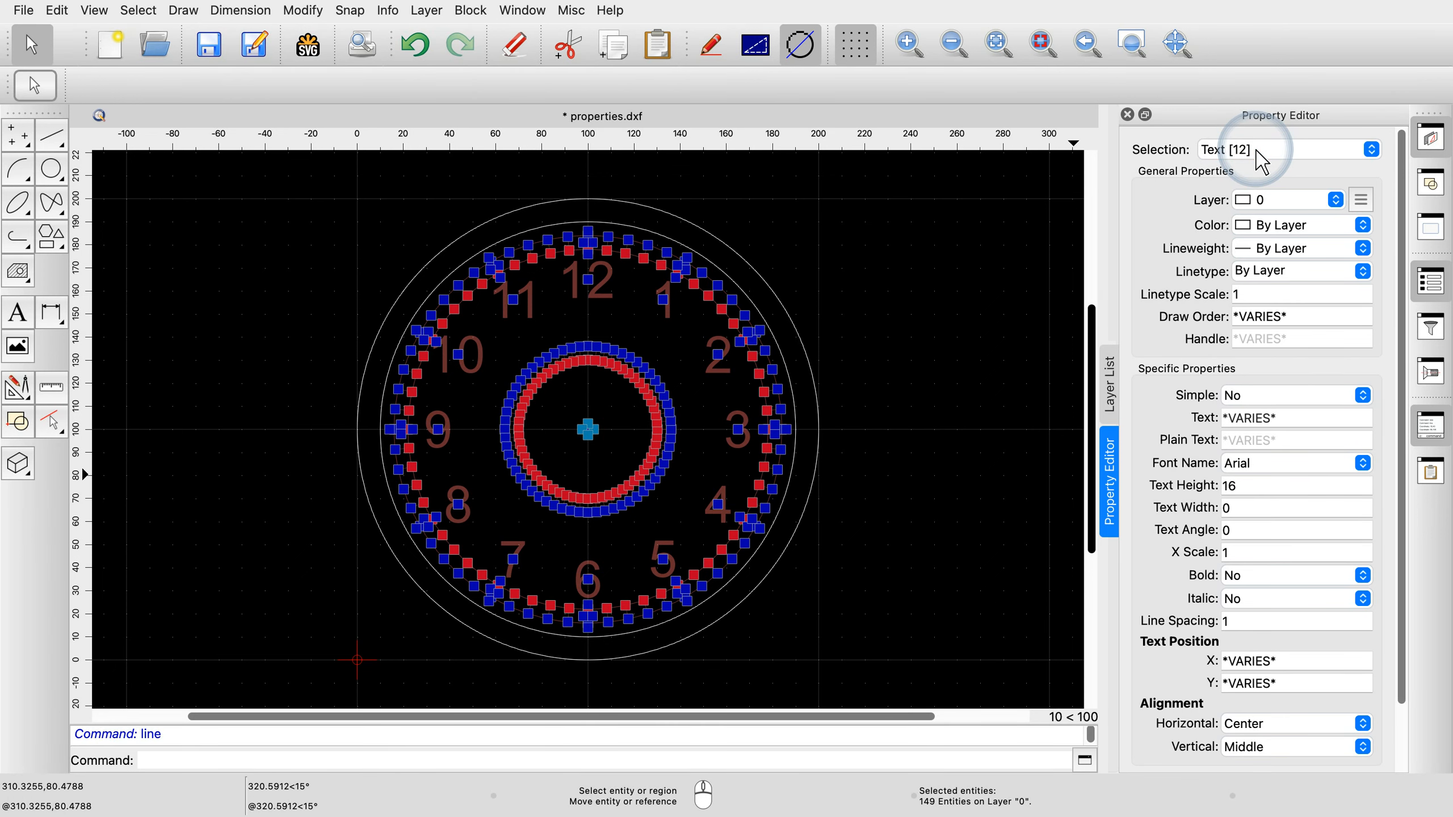
{"action": "double_click", "coordinate": [1298, 486]}
{"action": "type", "text": "12"}
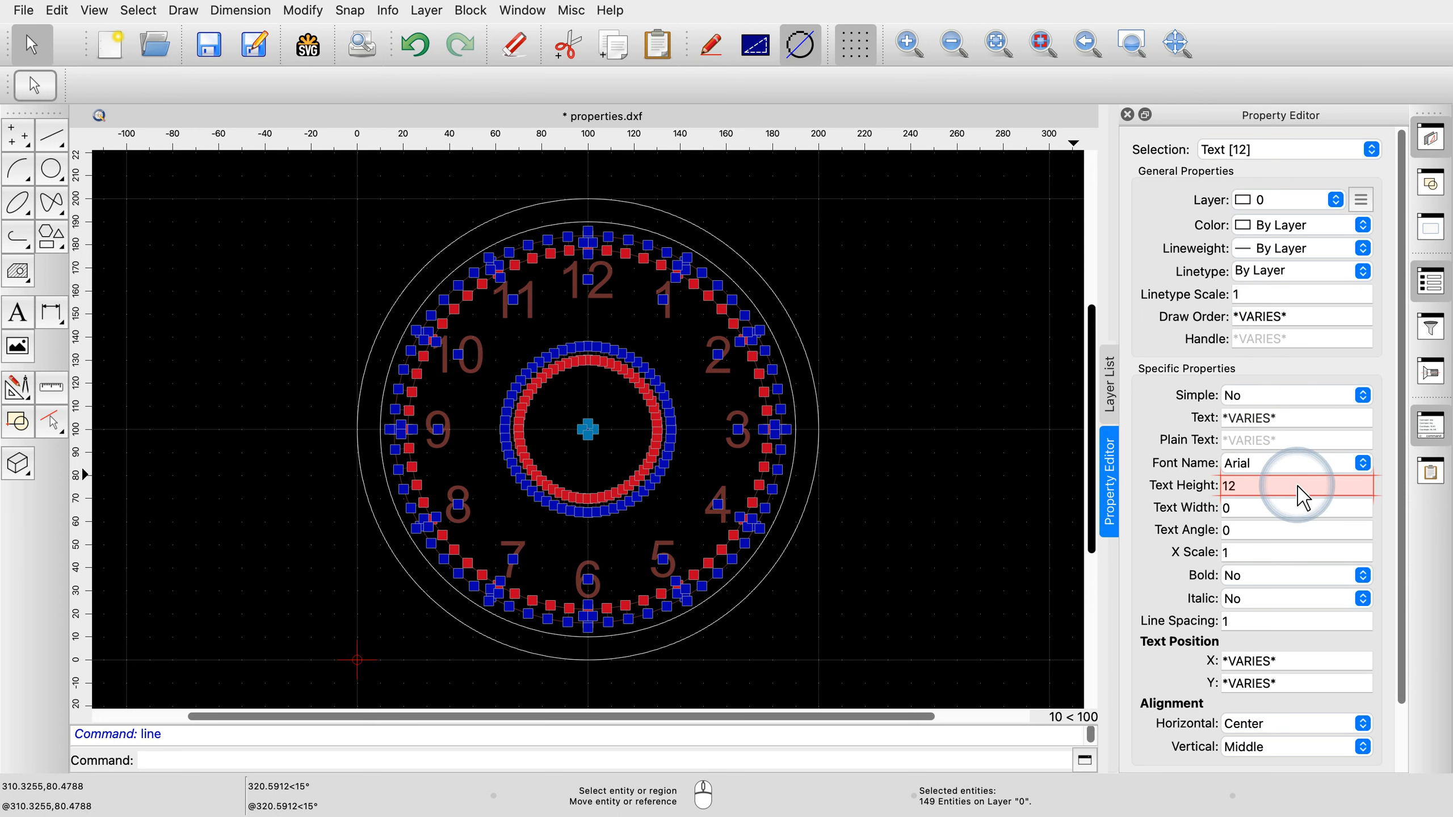
{"action": "key", "text": "Return"}
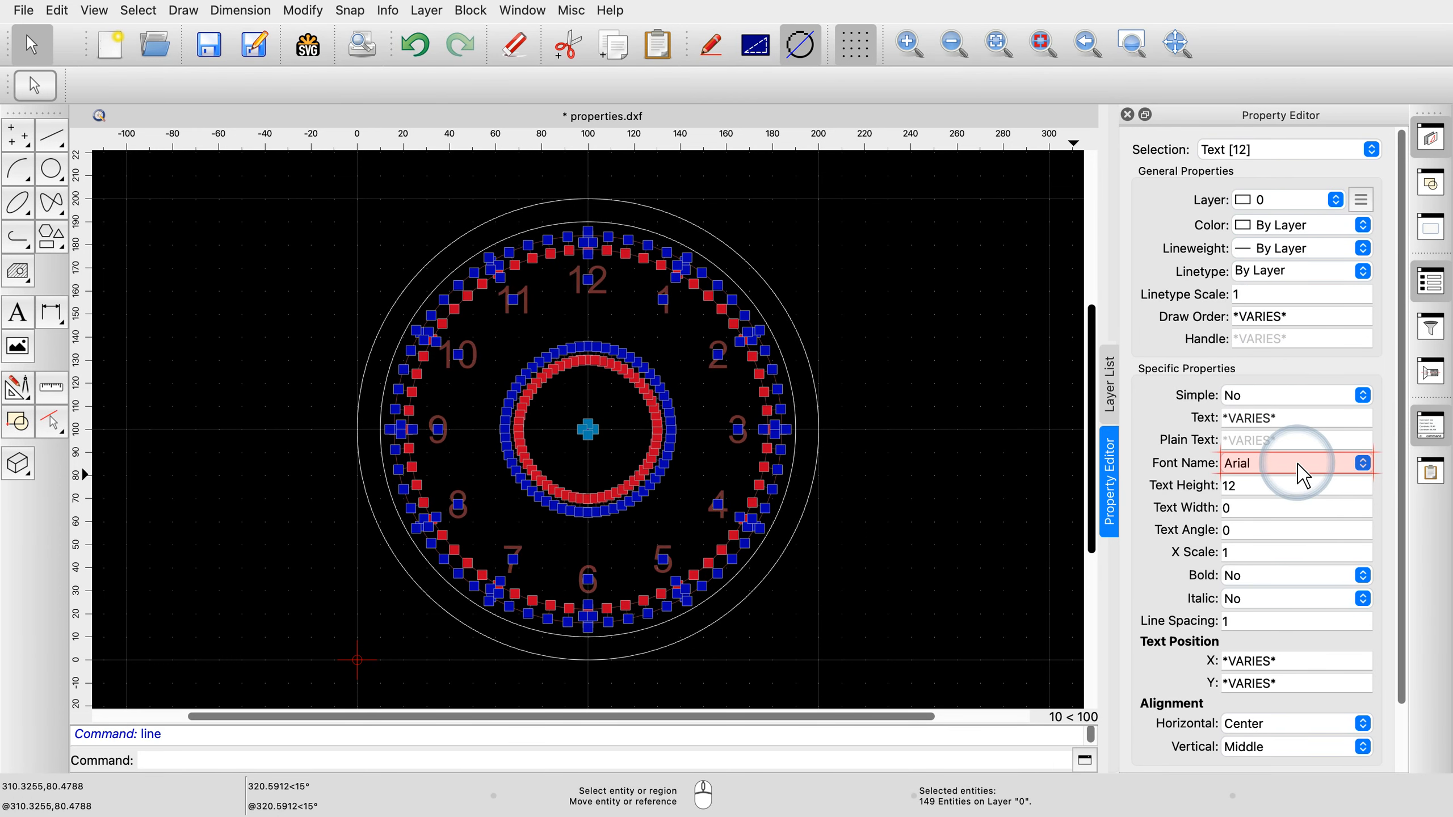
{"action": "left_click", "coordinate": [1298, 464]}
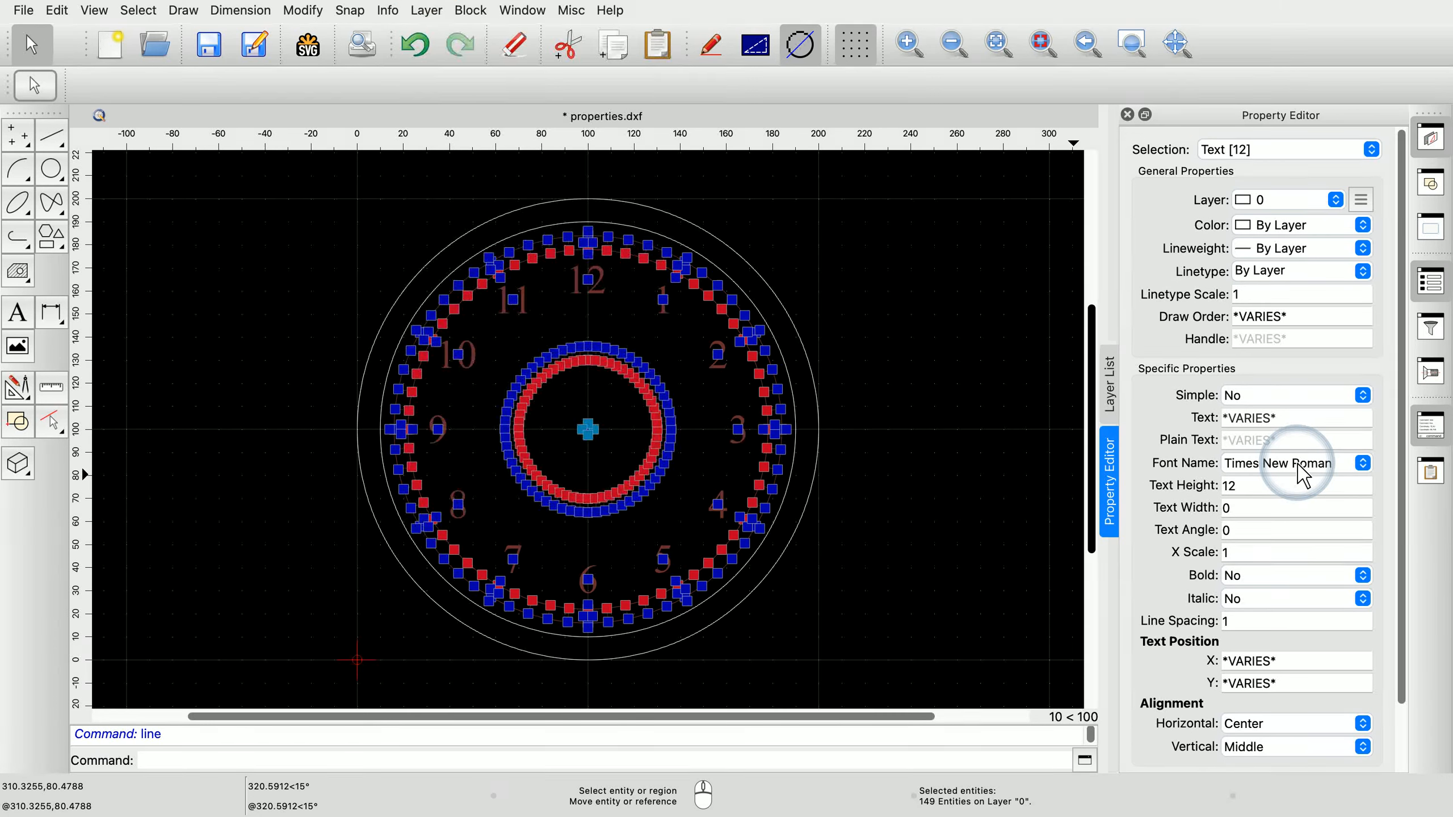
Create a yellow layer named Numbers, assign the clock's text entities to it, and clear the selection
{"action": "key", "text": "y"}
{"action": "key", "text": "a"}
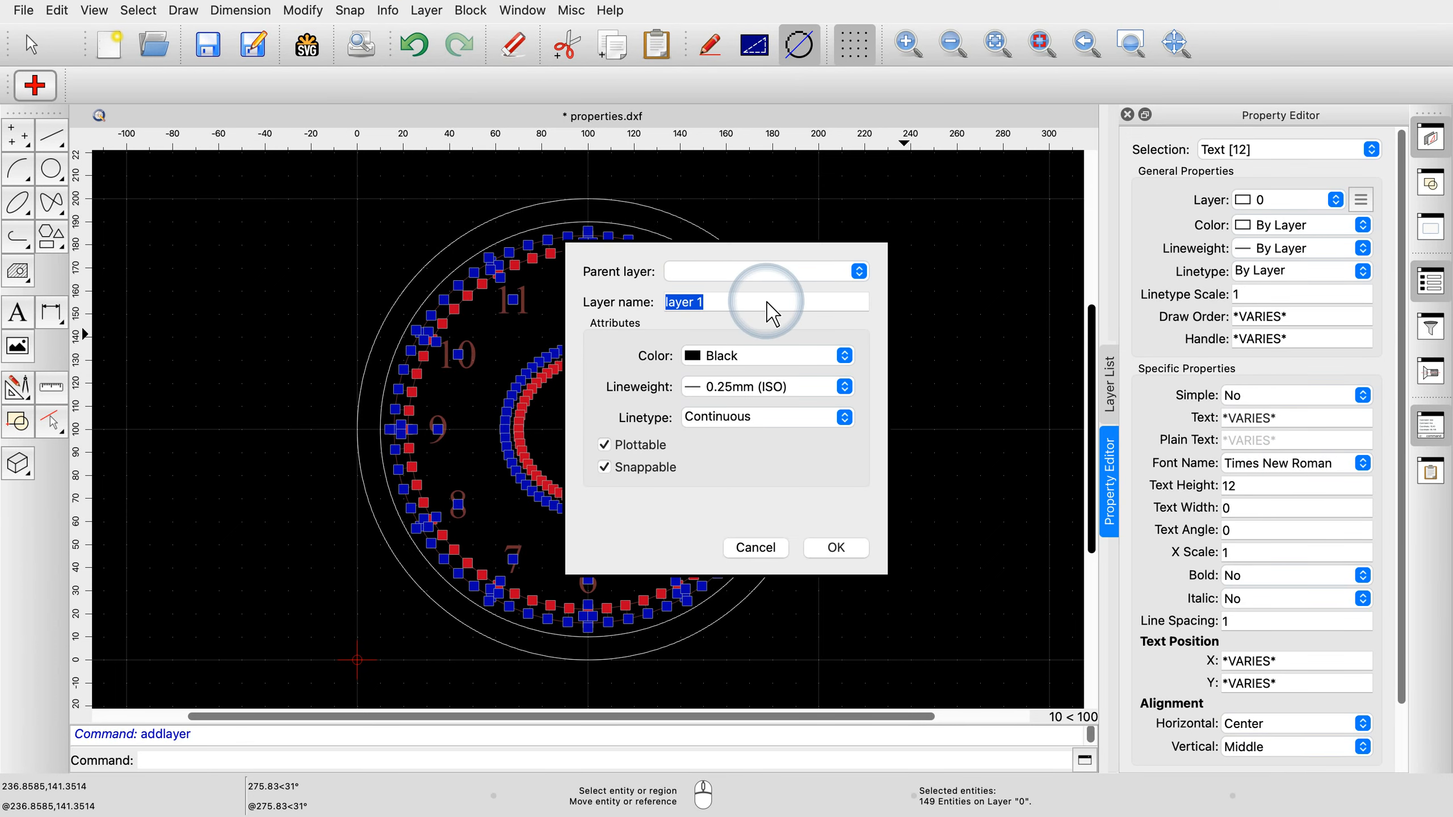
{"action": "type", "text": "Numbers"}
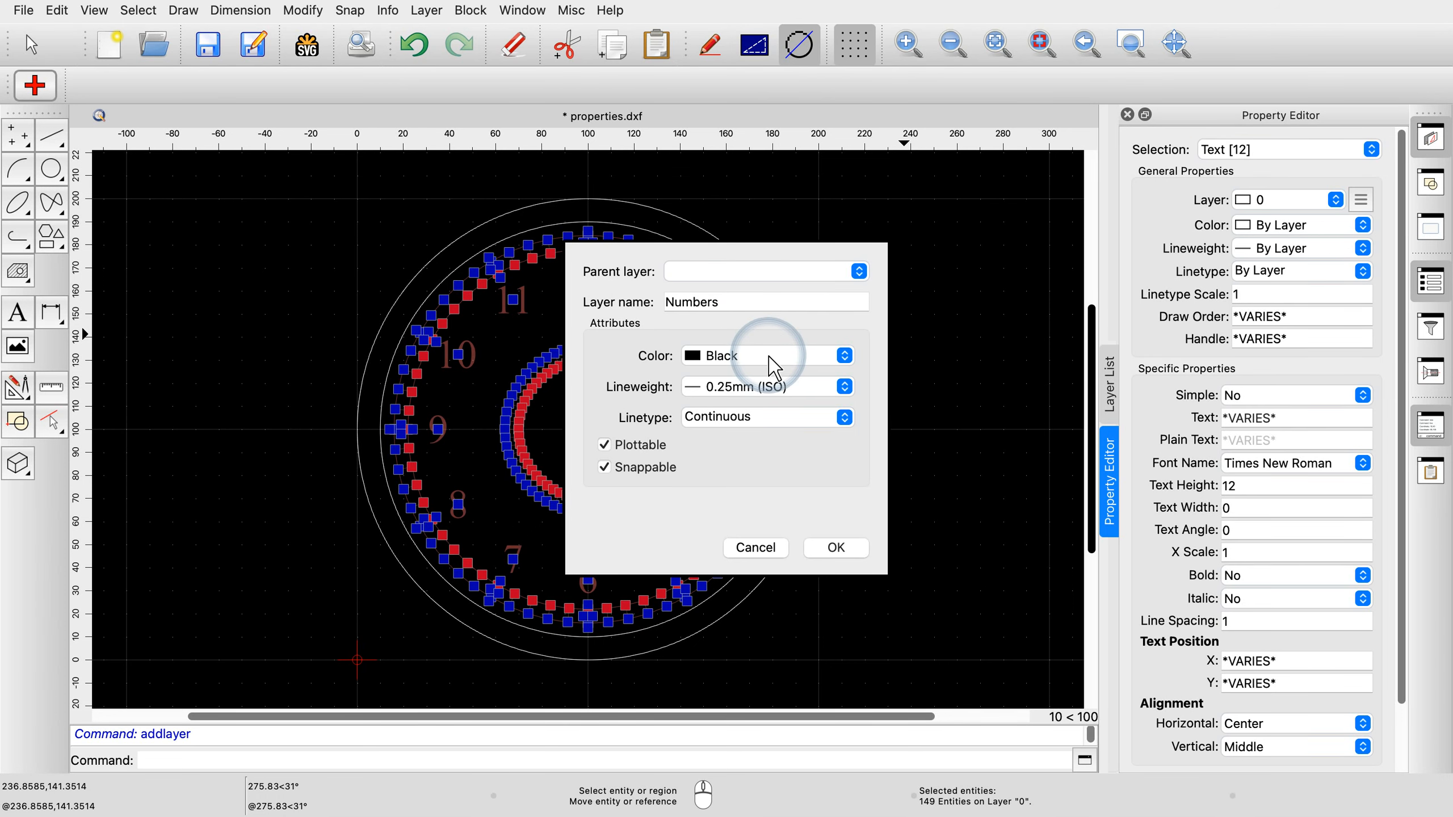
{"action": "scroll", "coordinate": [769, 356], "scroll_direction": "up", "scroll_amount": 6}
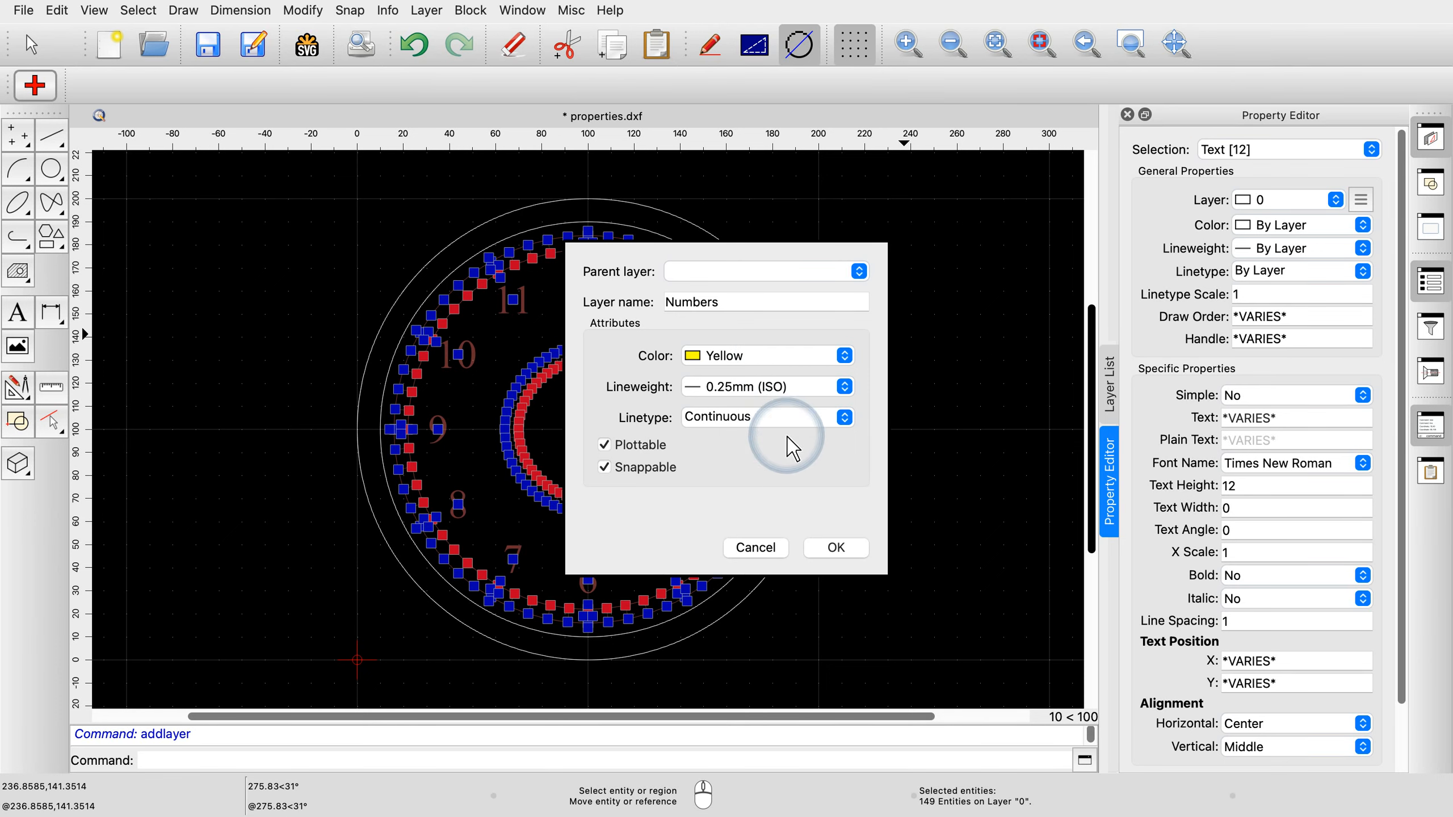
{"action": "left_click", "coordinate": [836, 548]}
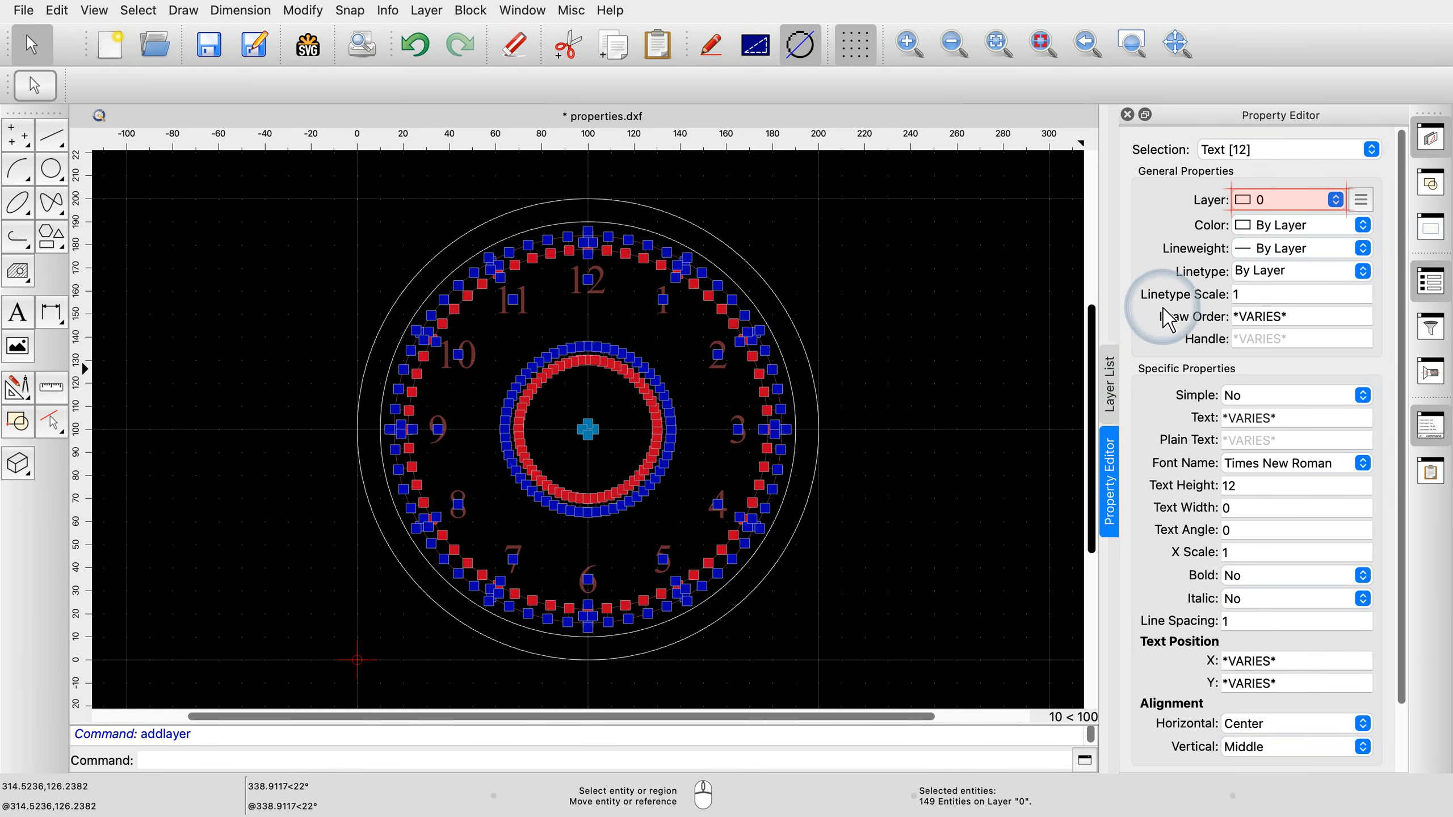
{"action": "left_click", "coordinate": [1294, 212]}
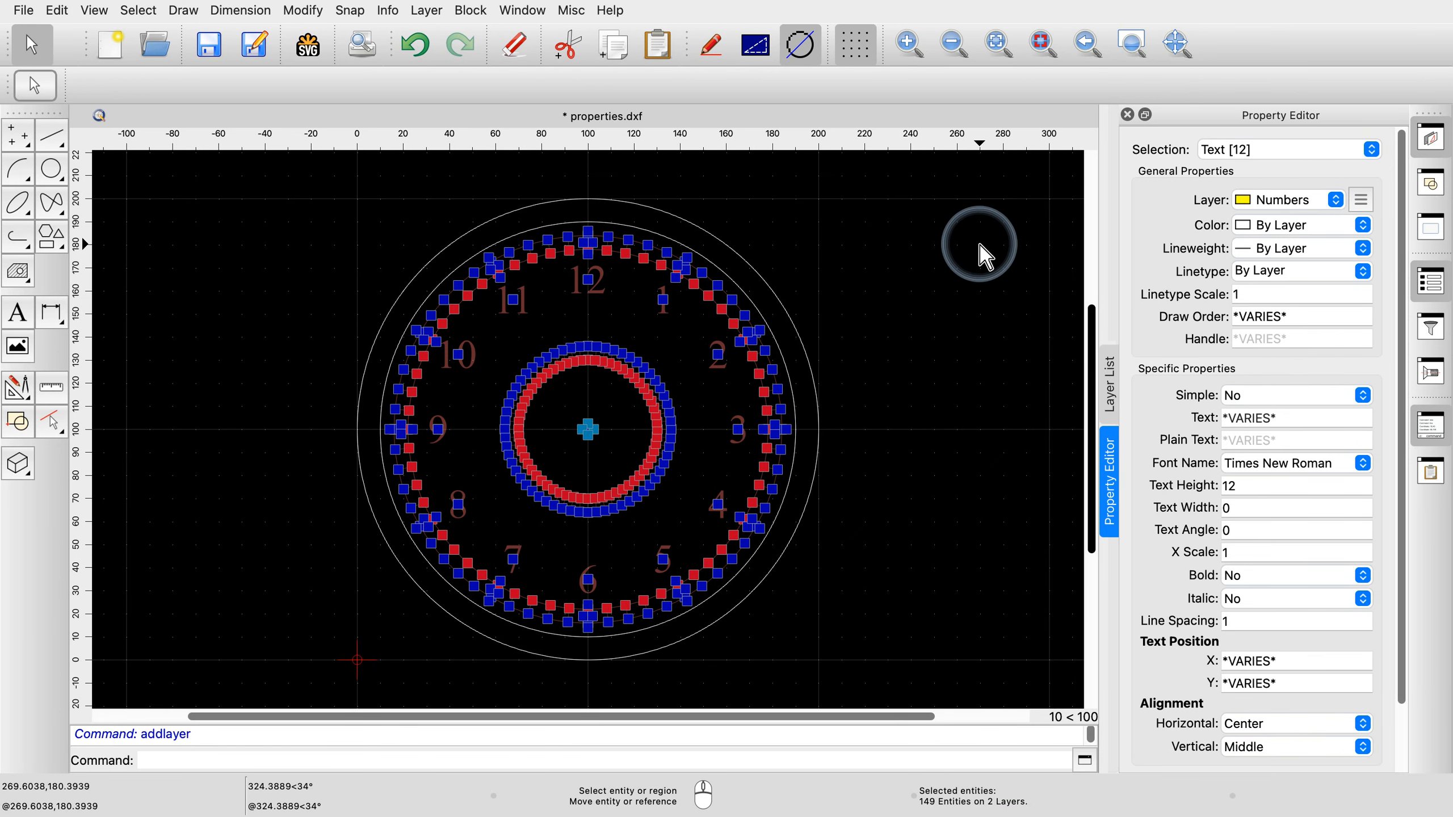
{"action": "key", "text": "Escape"}
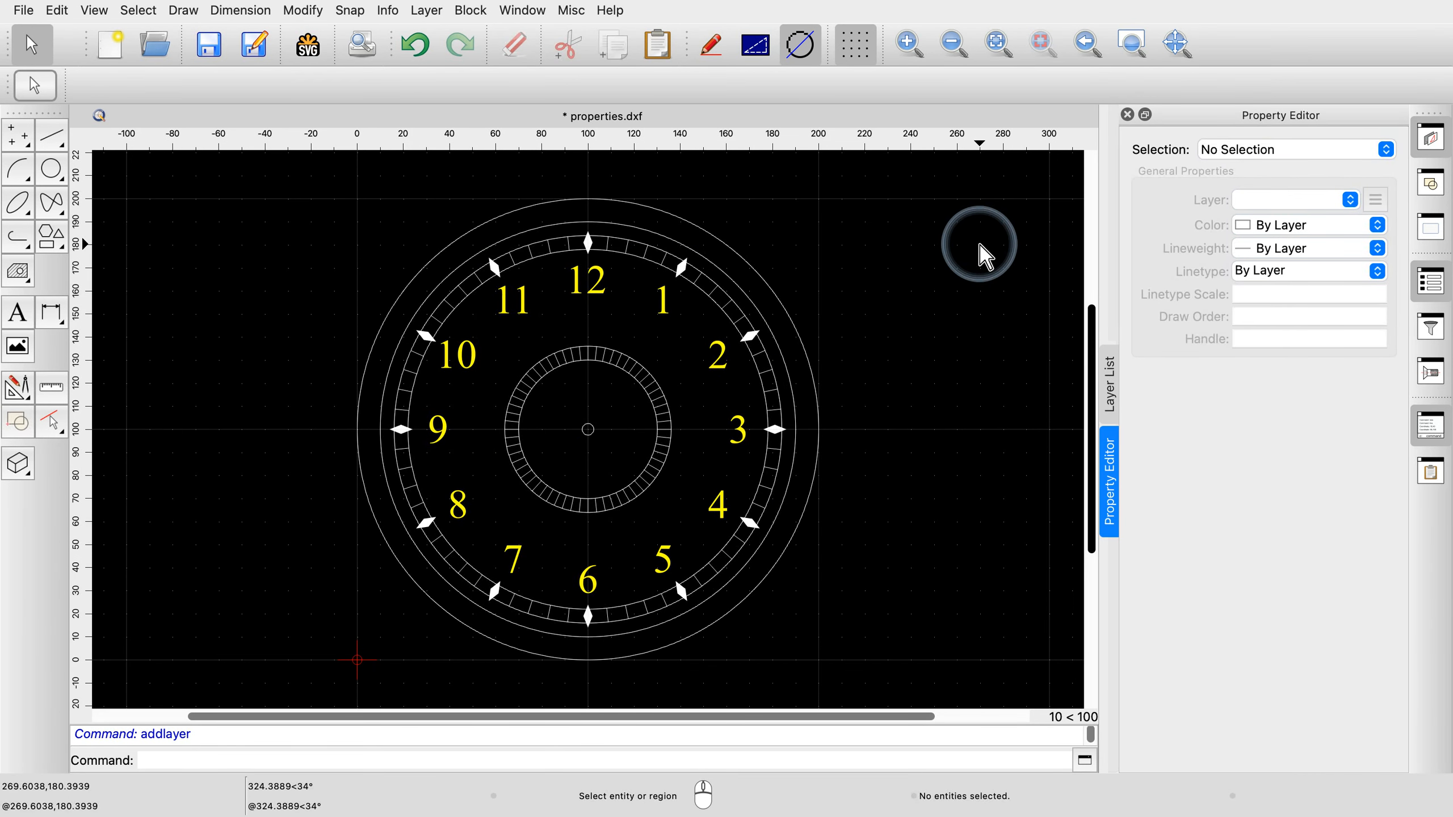